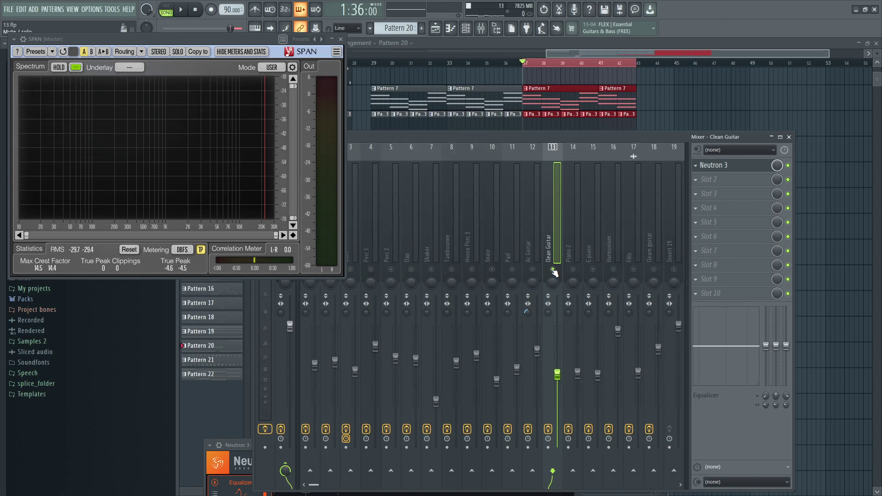
# - Unsolo the Clean Guitar mixer track and play a short stretch of the full mix
pyautogui.click(553, 270)
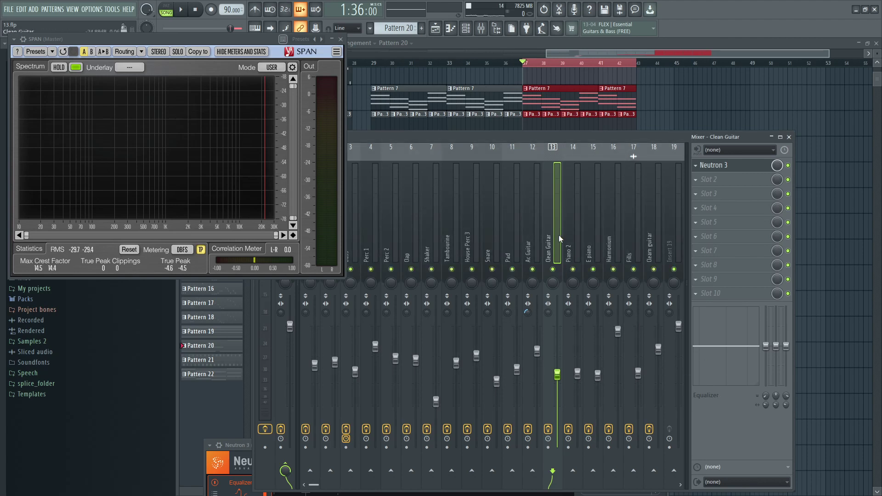
pyautogui.click(181, 10)
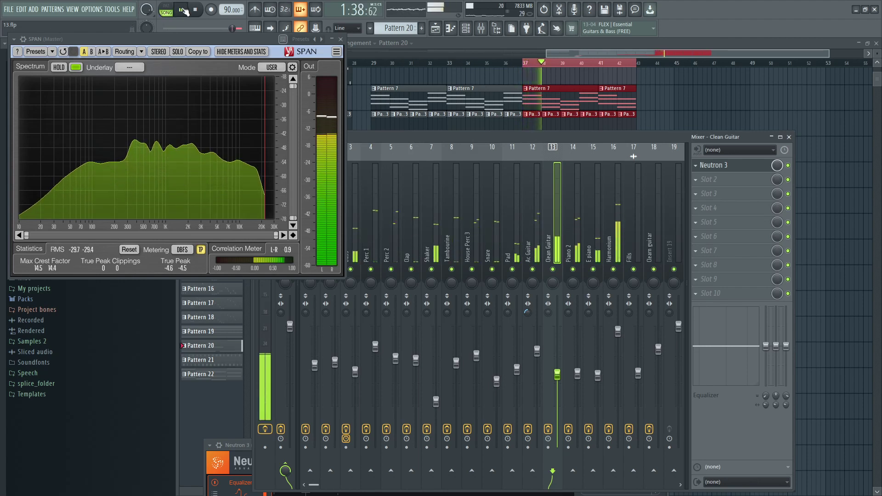
pyautogui.click(183, 10)
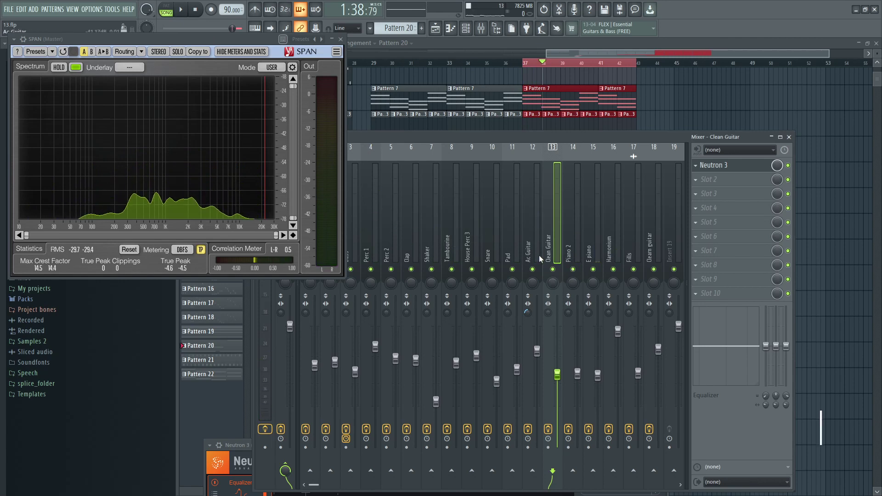
# - Examine the Neutron 3 equalizer curve on the Clean Guitar track and close the plugin window
pyautogui.click(752, 169)
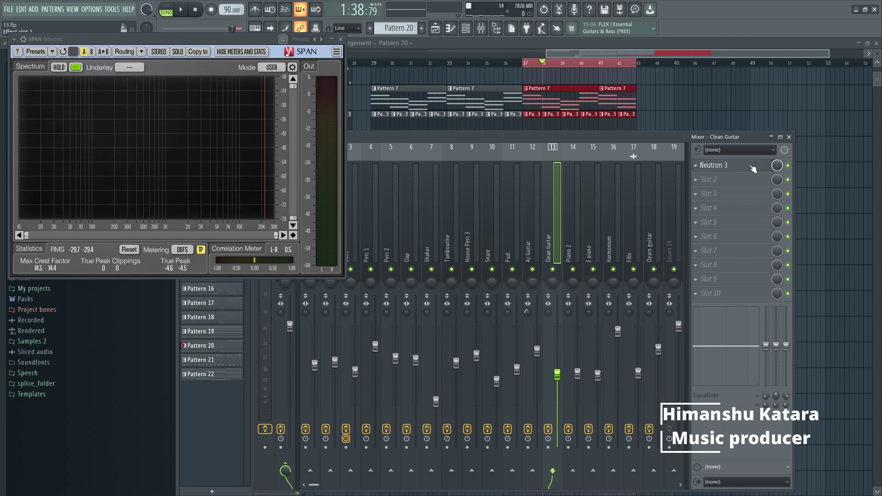
pyautogui.click(750, 168)
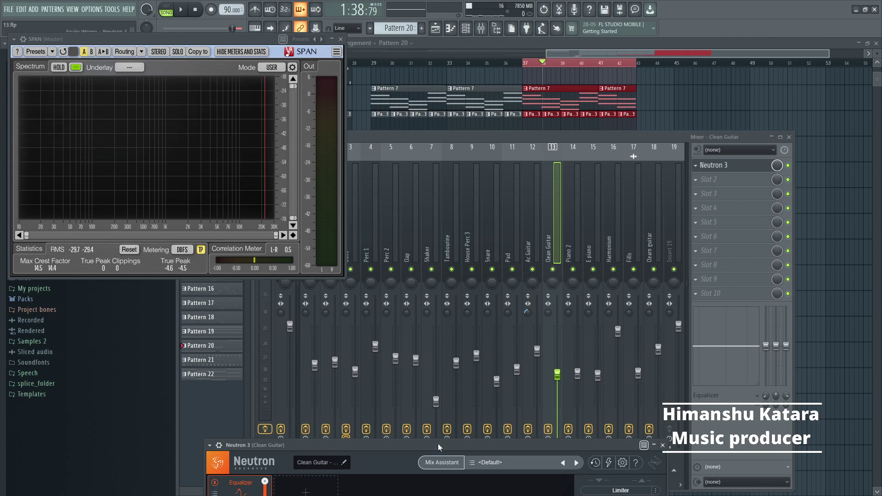
pyautogui.moveTo(437, 443); pyautogui.dragTo(561, 97)
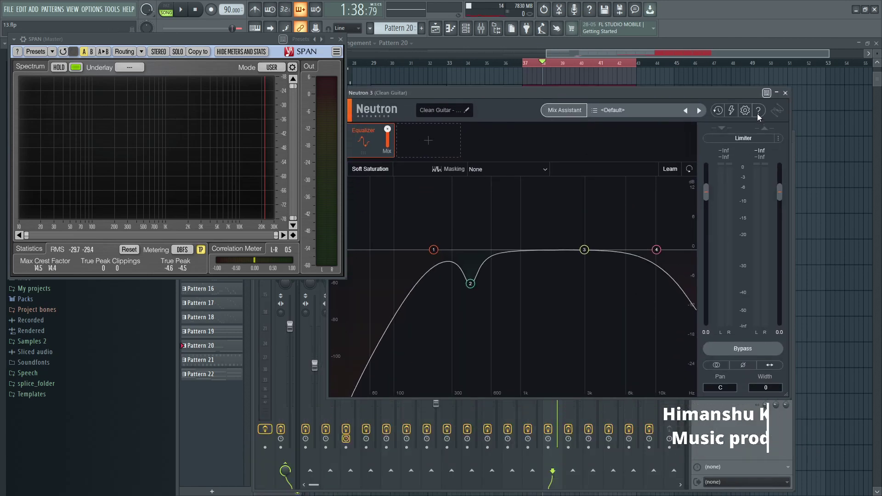
pyautogui.click(785, 93)
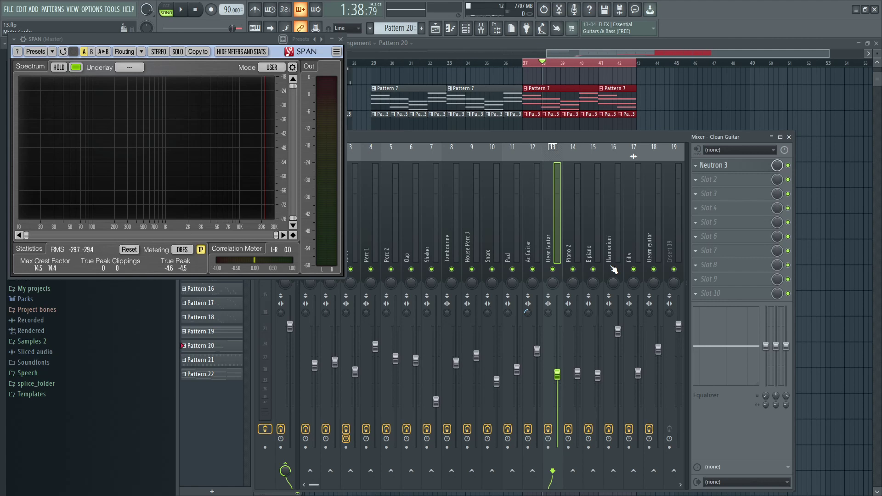
# - Solo the Clean Guitar track and listen to it on its own before stopping playback
pyautogui.rightClick(553, 275)
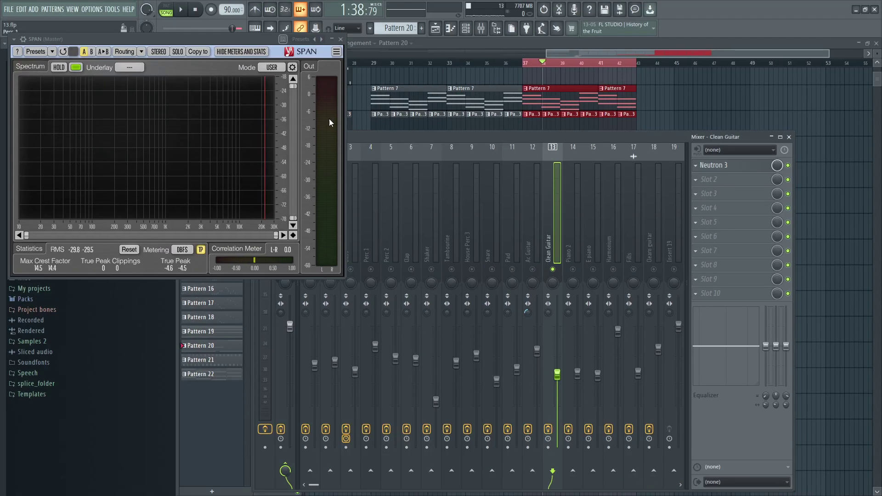
pyautogui.press('space')
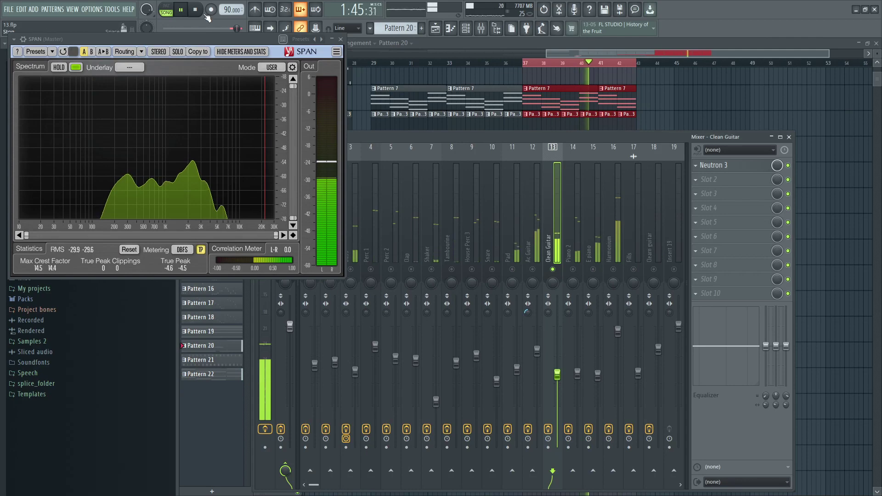
pyautogui.click(195, 9)
# - Load Fruity Stereo Enhancer into slot 2 of the Clean Guitar track and place its window over the mixer
pyautogui.click(693, 179)
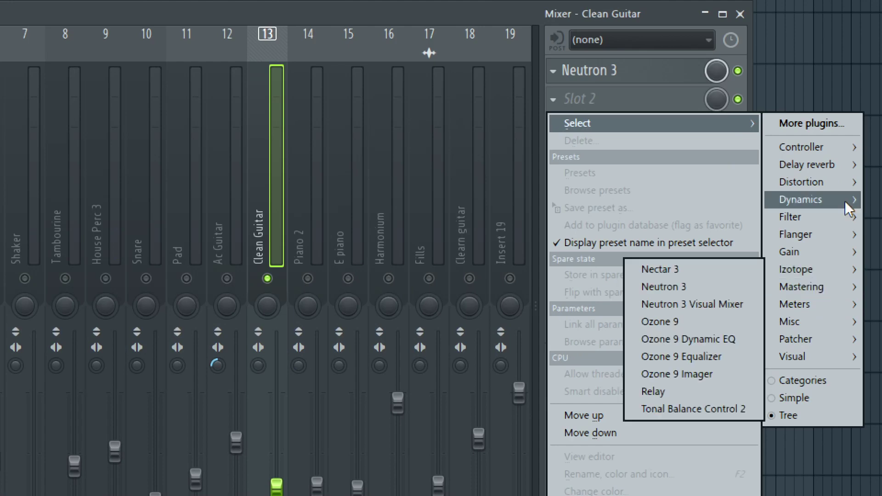
pyautogui.moveTo(856, 254)
pyautogui.click(713, 309)
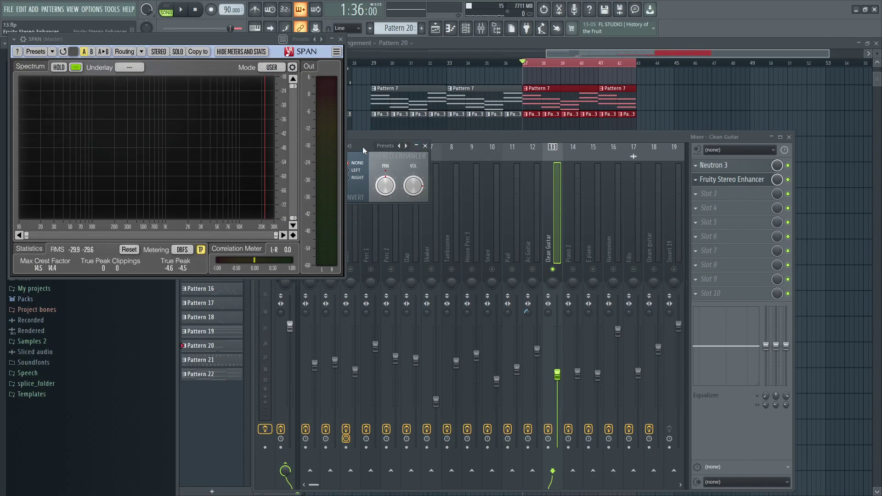
pyautogui.moveTo(362, 147); pyautogui.dragTo(574, 244)
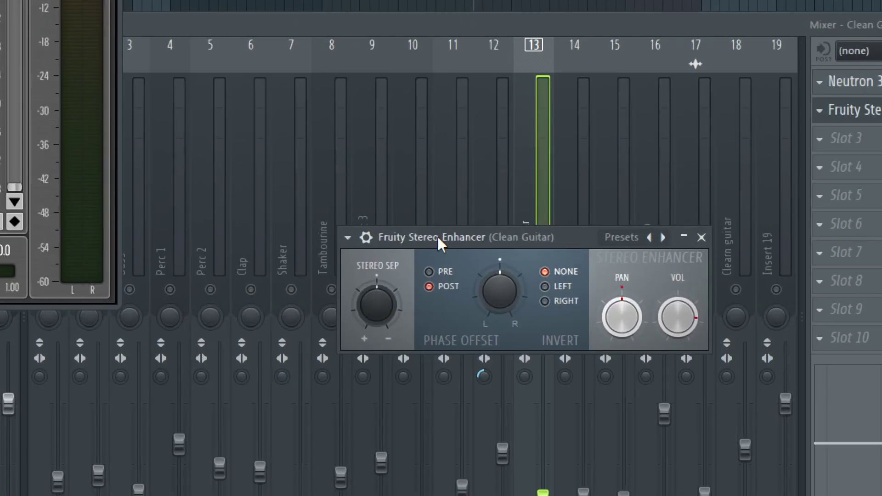
pyautogui.moveTo(484, 244); pyautogui.dragTo(469, 377)
pyautogui.moveTo(530, 382); pyautogui.dragTo(519, 144)
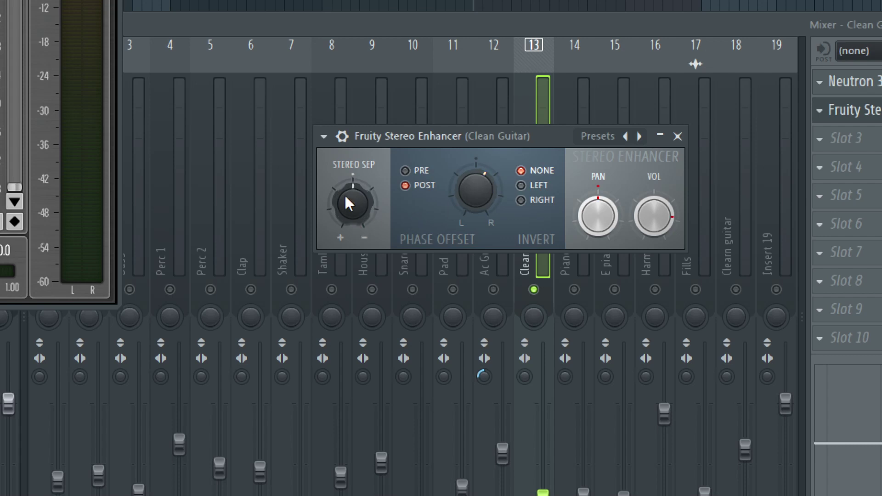
# - Try out the stereo separation control of the Fruity Stereo Enhancer and dismiss its options without choosing one
pyautogui.moveTo(351, 200); pyautogui.dragTo(351, 221)
pyautogui.moveTo(348, 203); pyautogui.dragTo(348, 217)
pyautogui.rightClick(348, 204)
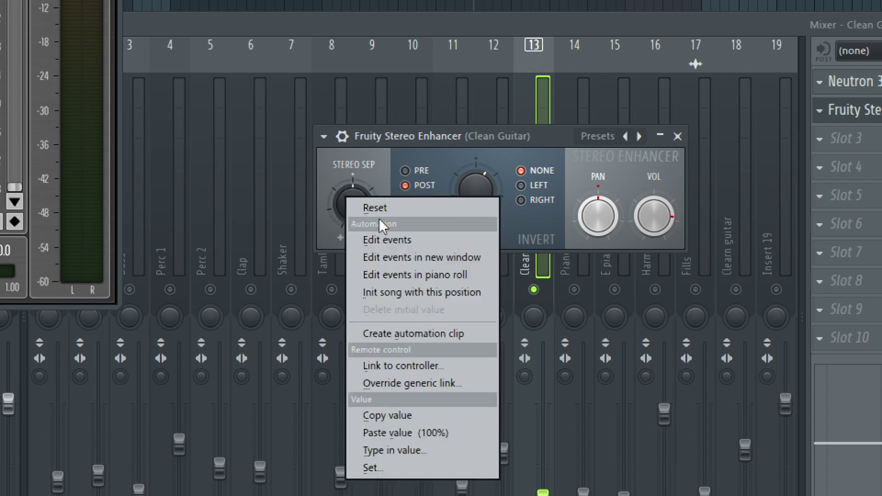
pyautogui.click(543, 204)
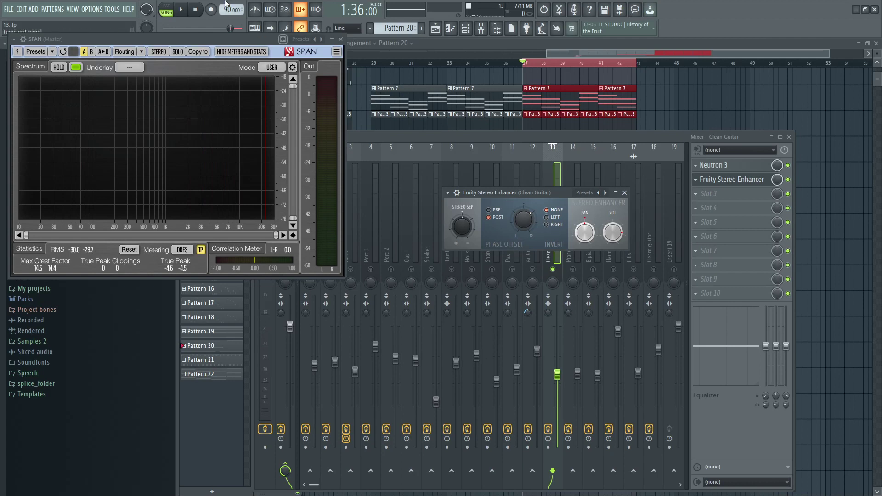
# - Play the soloed guitar and reduce the stereo enhancer's phase offset to a slight offset on the right side
pyautogui.click(187, 11)
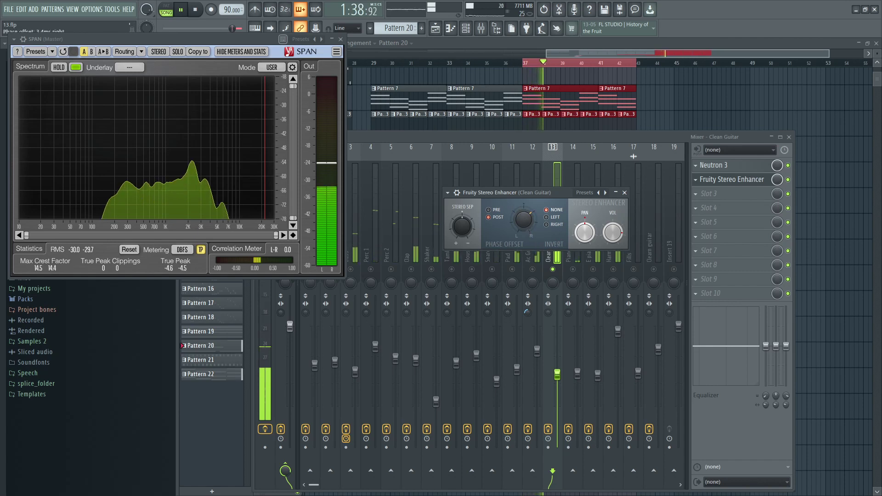
pyautogui.moveTo(525, 227)
pyautogui.mouseDown()
pyautogui.moveTo(525, 212)
pyautogui.moveTo(525, 240)
pyautogui.mouseUp()
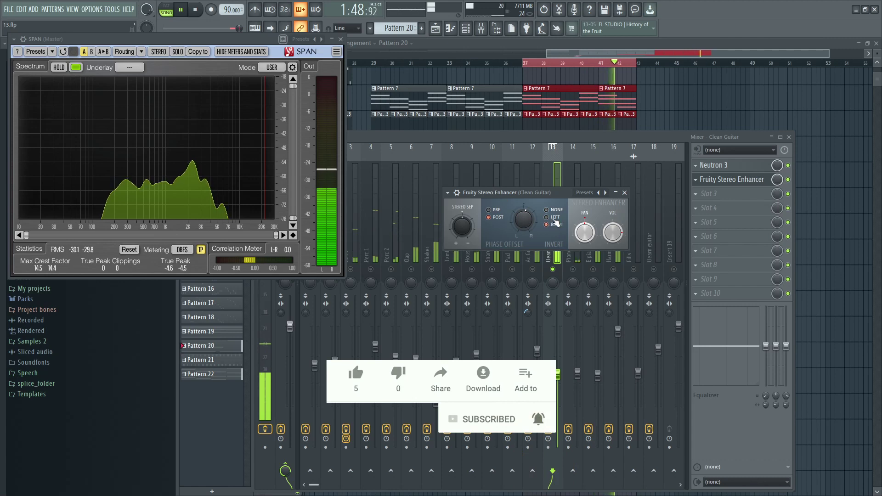
# - Compare the Left and Right invert options of the stereo enhancer during playback and set Invert back to None
pyautogui.click(553, 210)
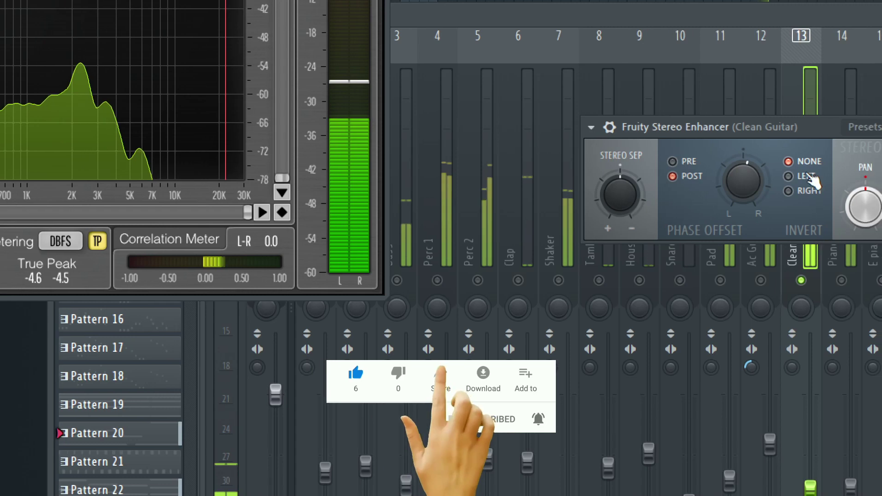
pyautogui.moveTo(766, 129); pyautogui.dragTo(539, 199)
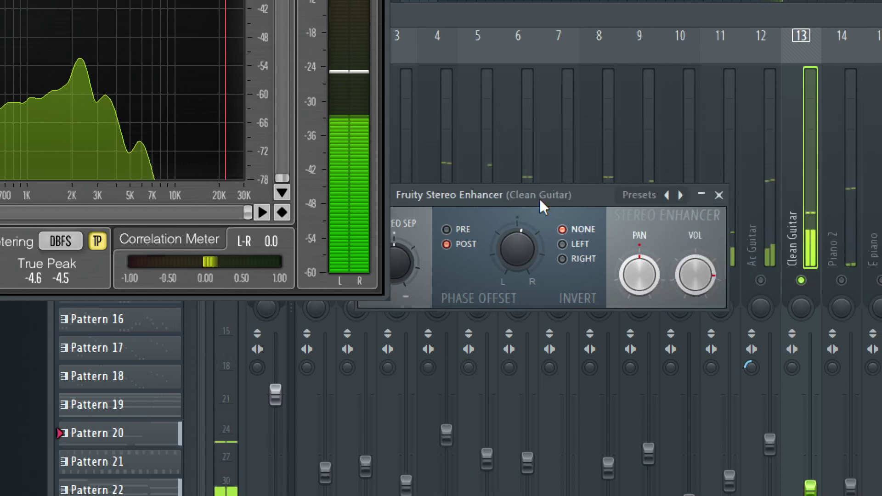
pyautogui.click(562, 247)
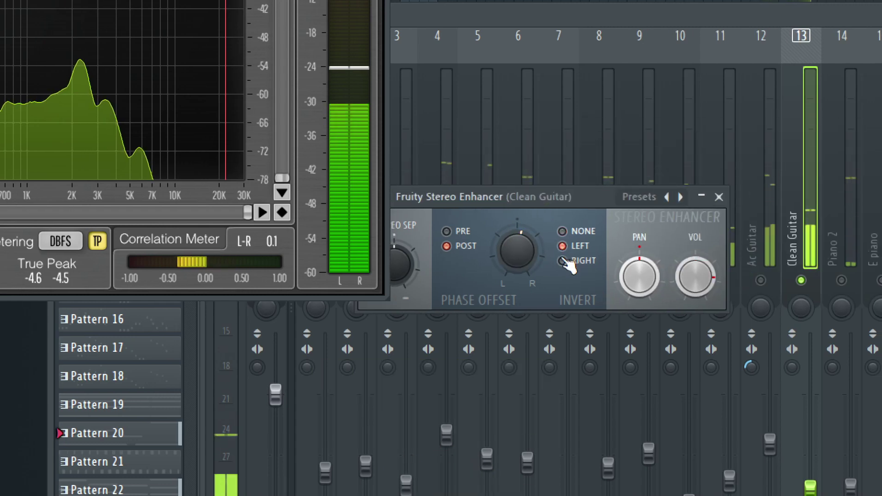
pyautogui.click(563, 262)
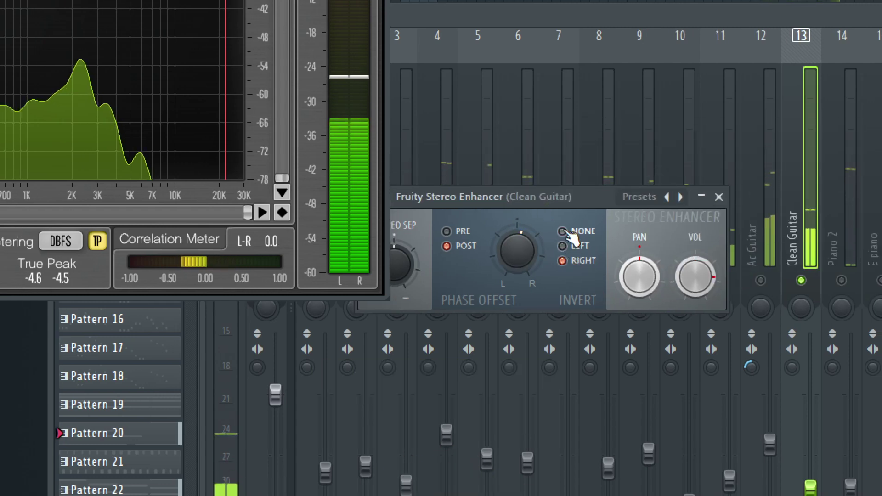
pyautogui.click(563, 232)
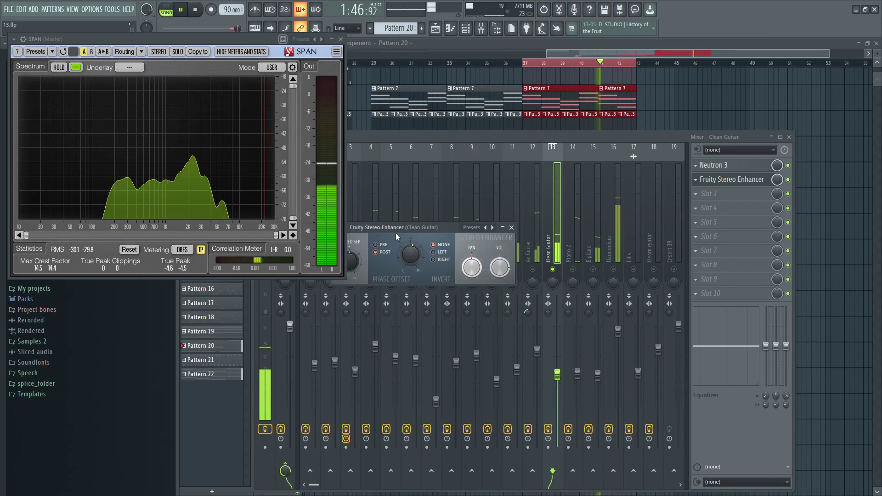
# - Adjust the guitar's stereo separation toward the plus side during playback, stop the song and close the stereo enhancer
pyautogui.moveTo(412, 232); pyautogui.dragTo(493, 236)
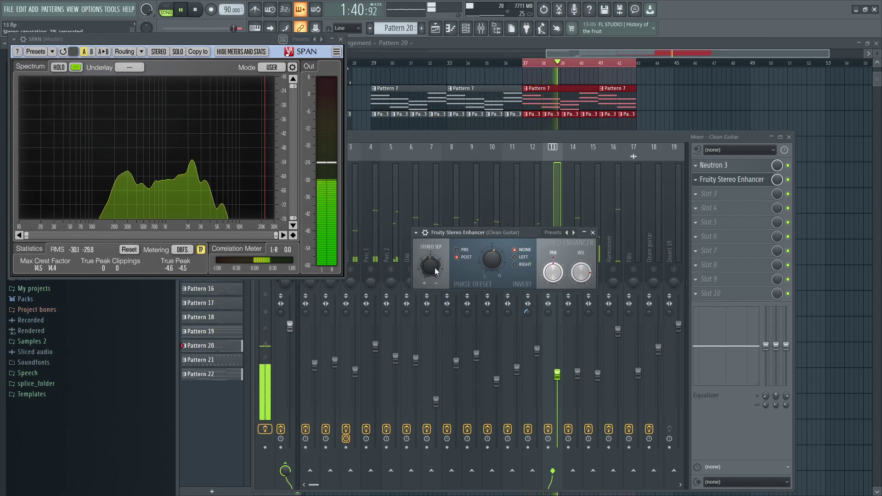
pyautogui.moveTo(435, 281); pyautogui.dragTo(435, 267)
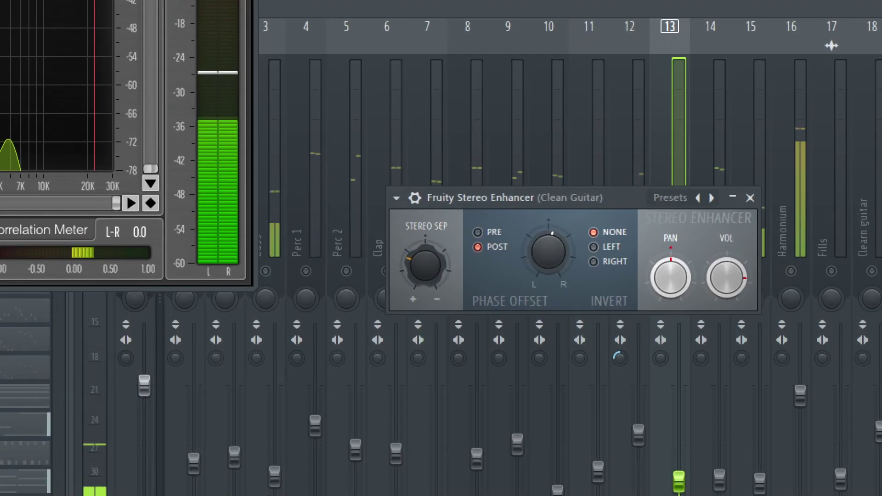
pyautogui.moveTo(435, 269); pyautogui.dragTo(435, 269)
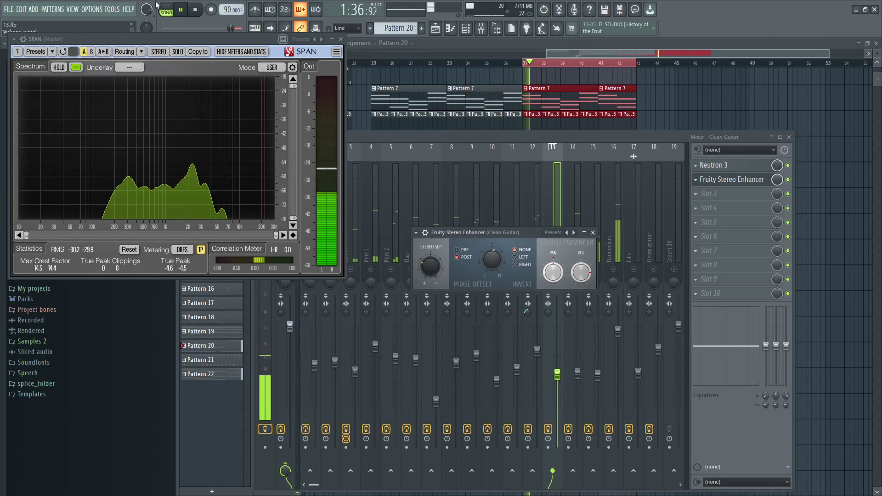
pyautogui.press('space')
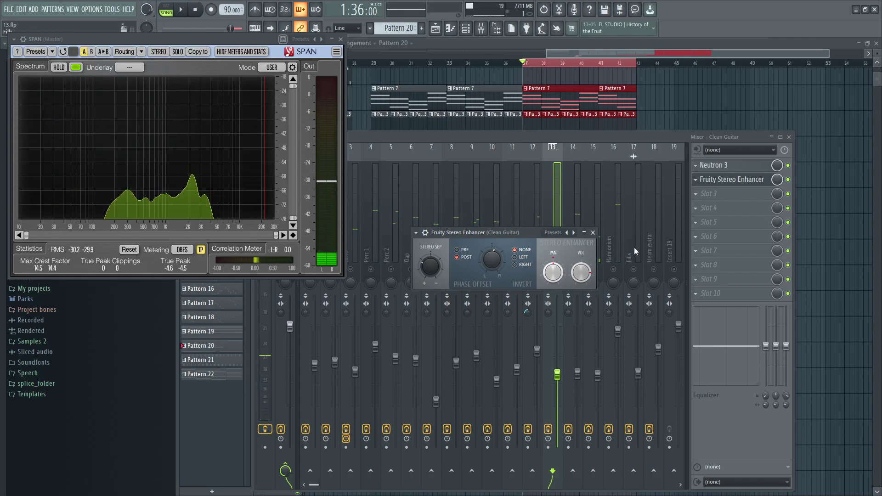
pyautogui.click(593, 233)
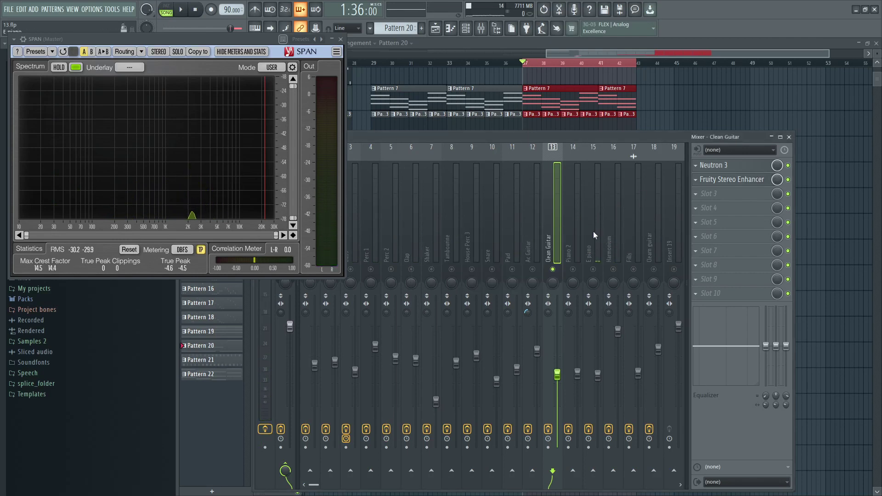